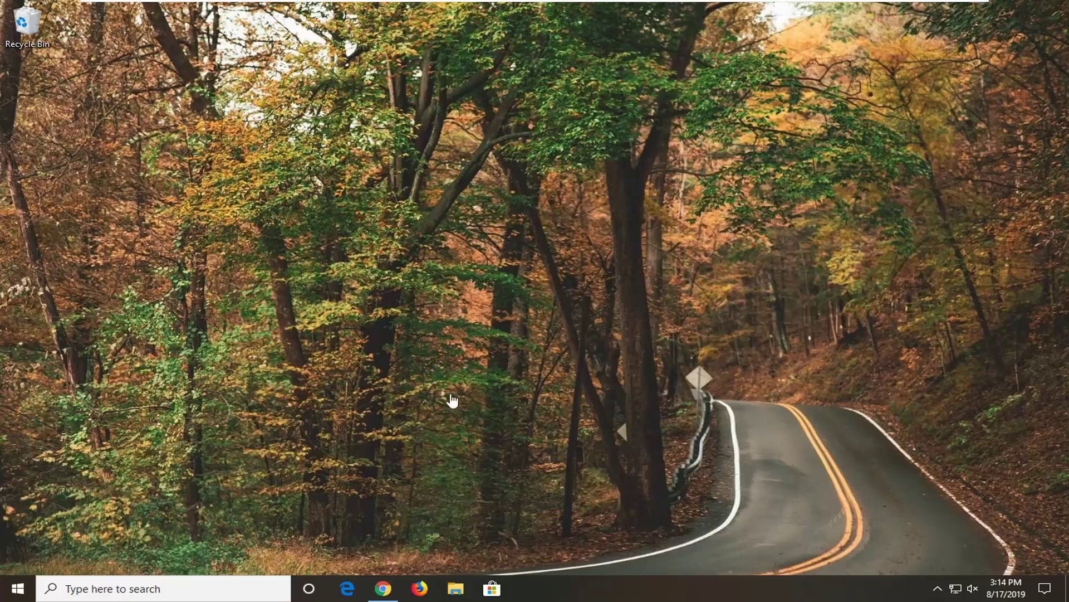
Step: Launch Chrome maximized, go to google.com and search for 'java'
click(383, 588)
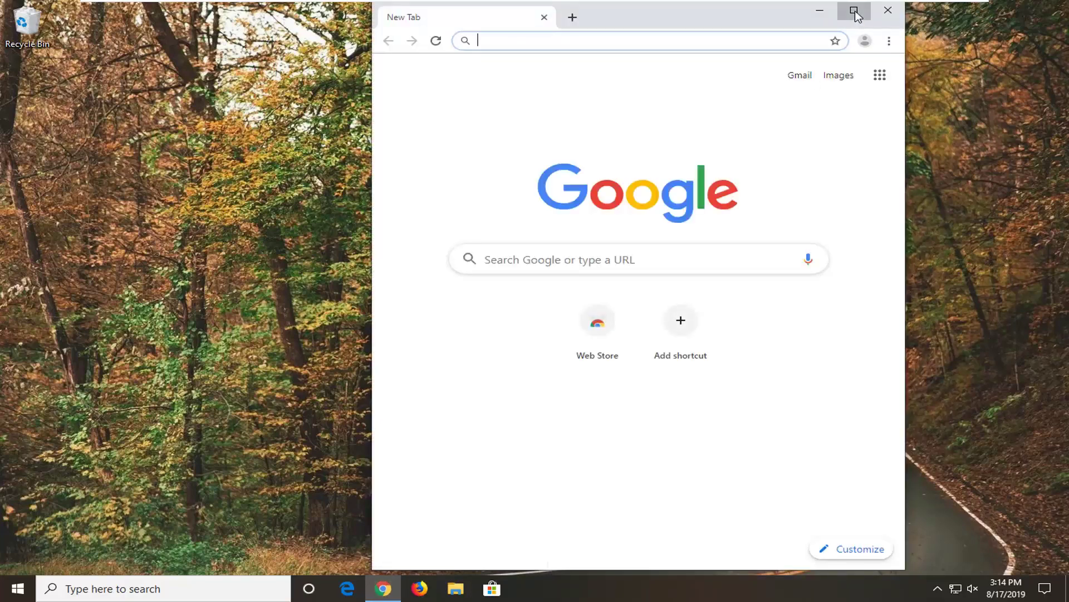
click(854, 11)
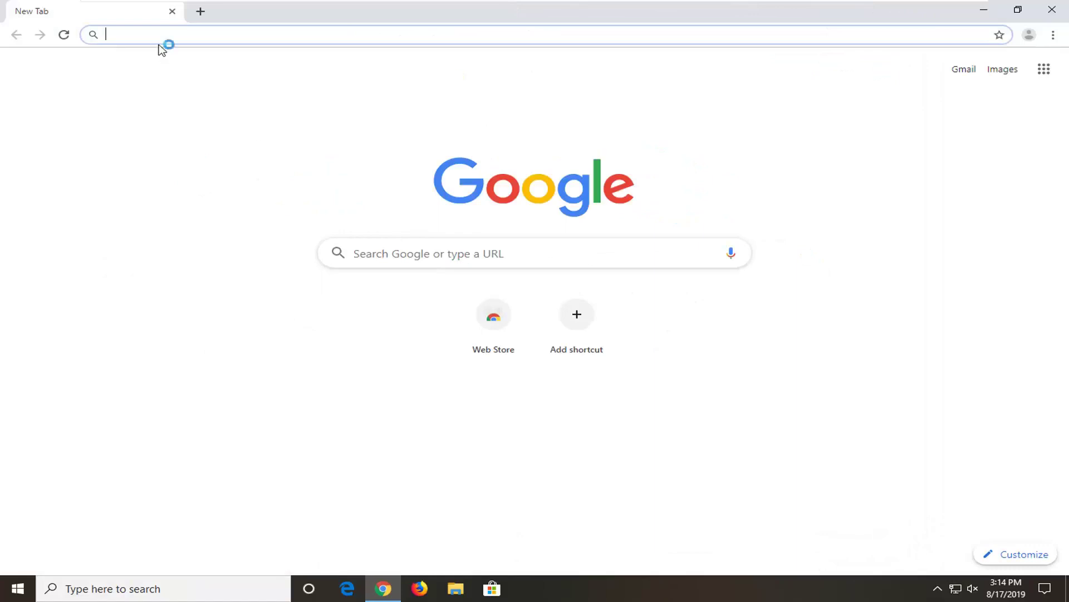
text(google.com)
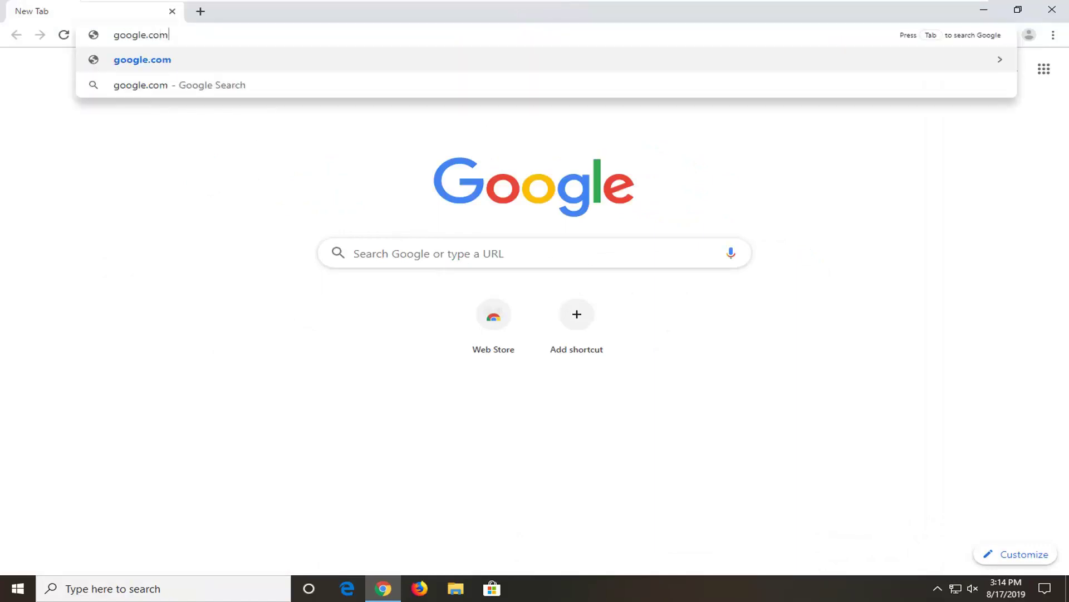
key(Return)
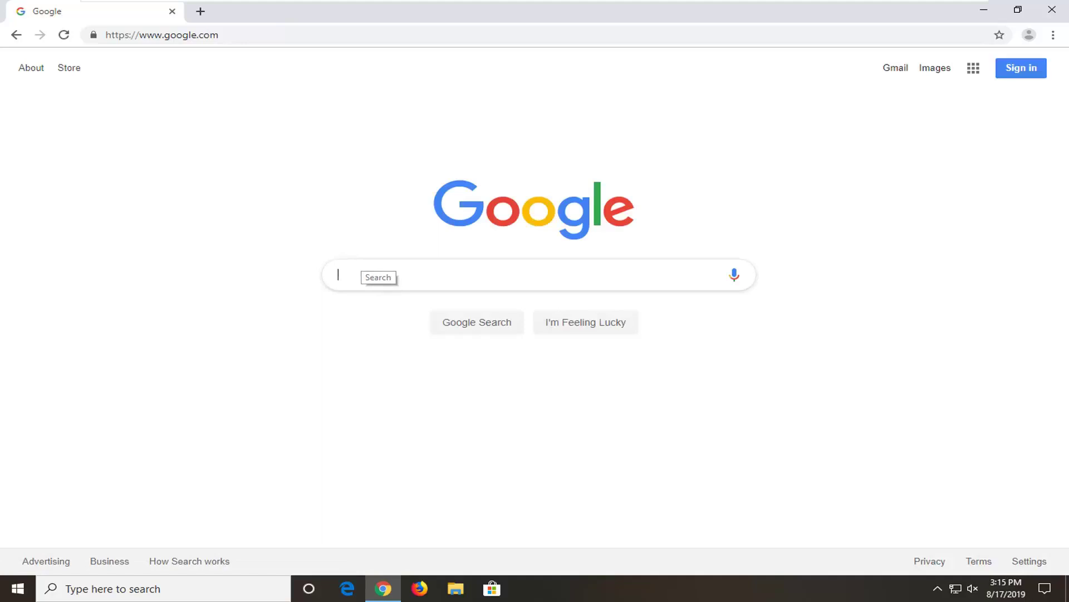
text(java)
key(Return)
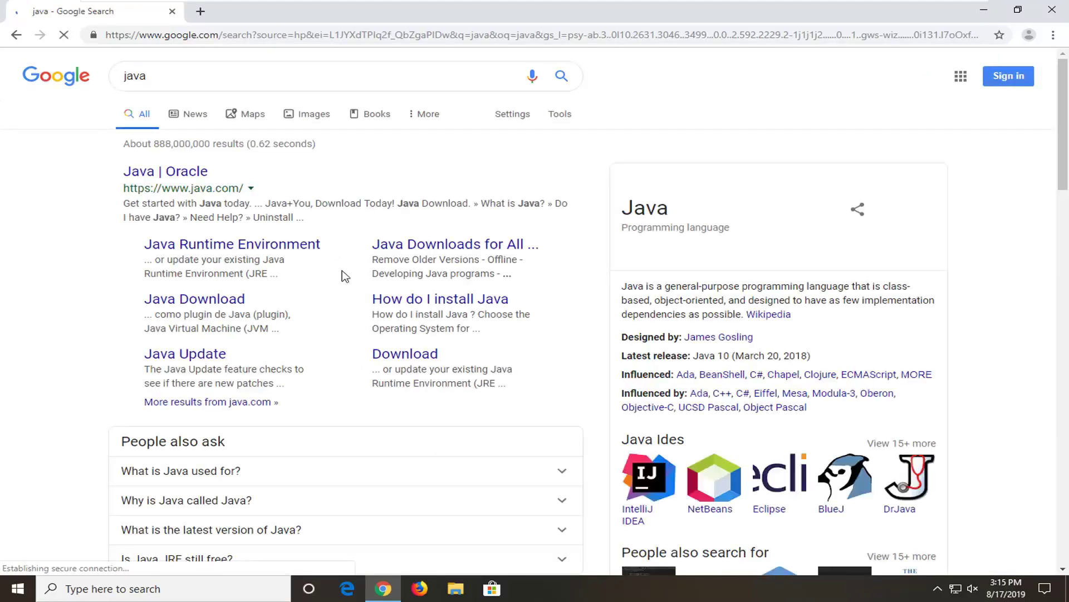
Step: Download JavaSetup8u221.exe from java.com via the Java | Oracle result and run it
click(162, 173)
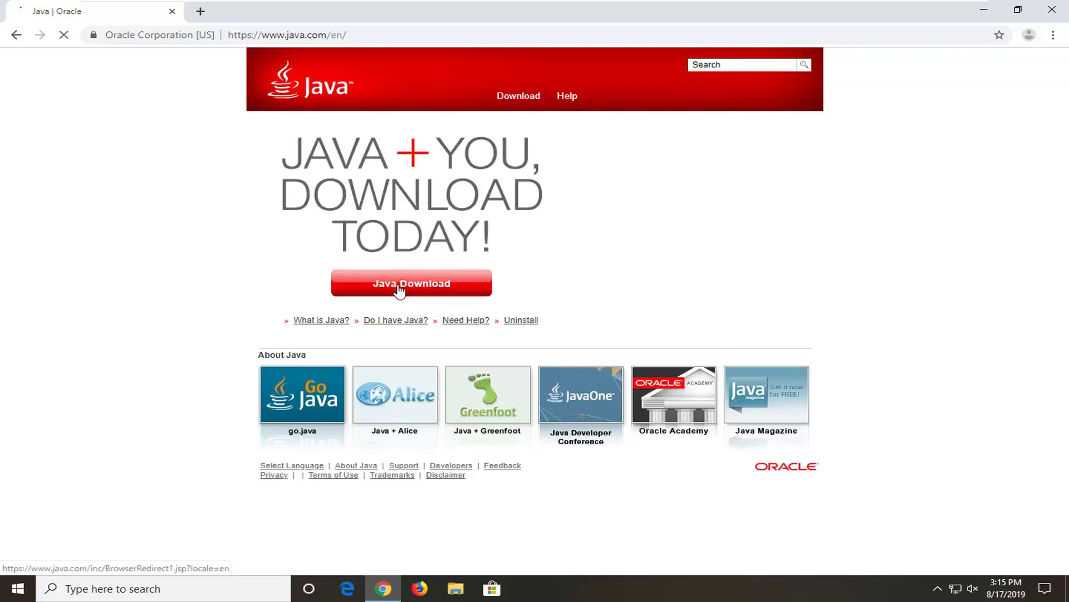
click(400, 290)
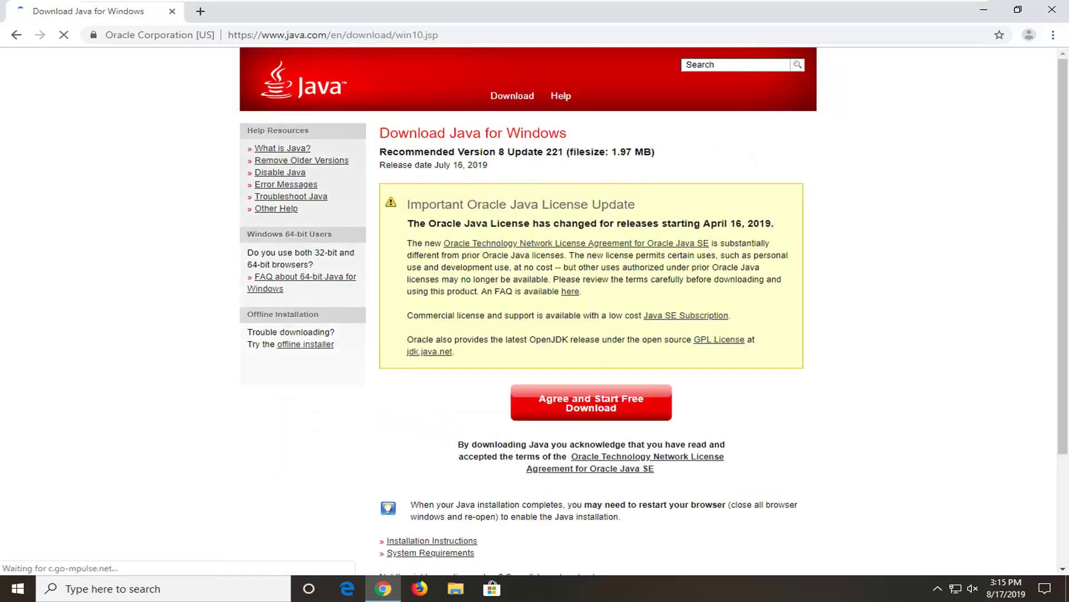
click(573, 412)
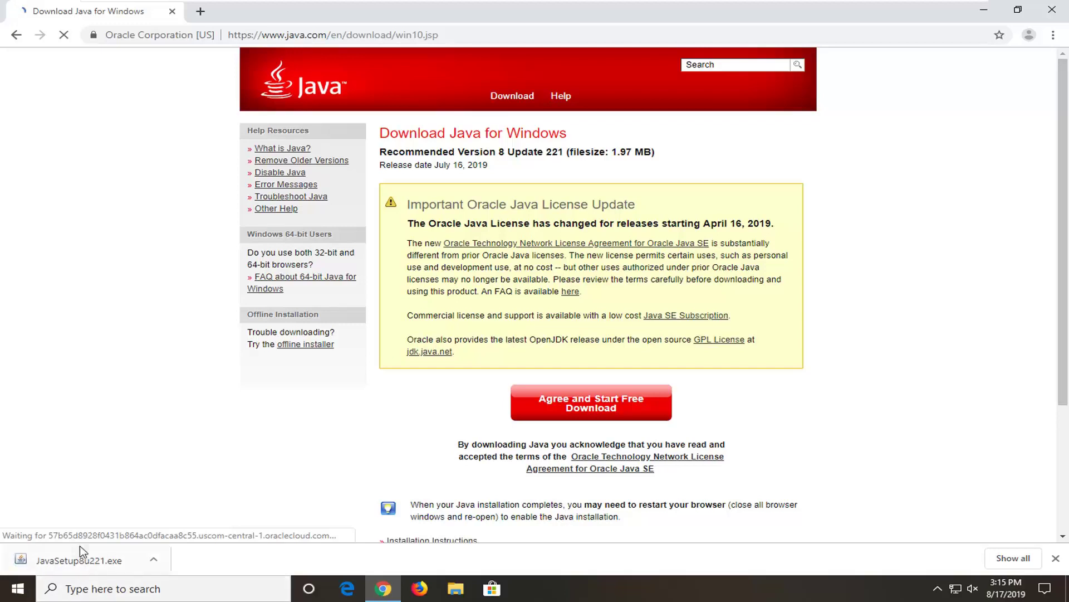
click(71, 559)
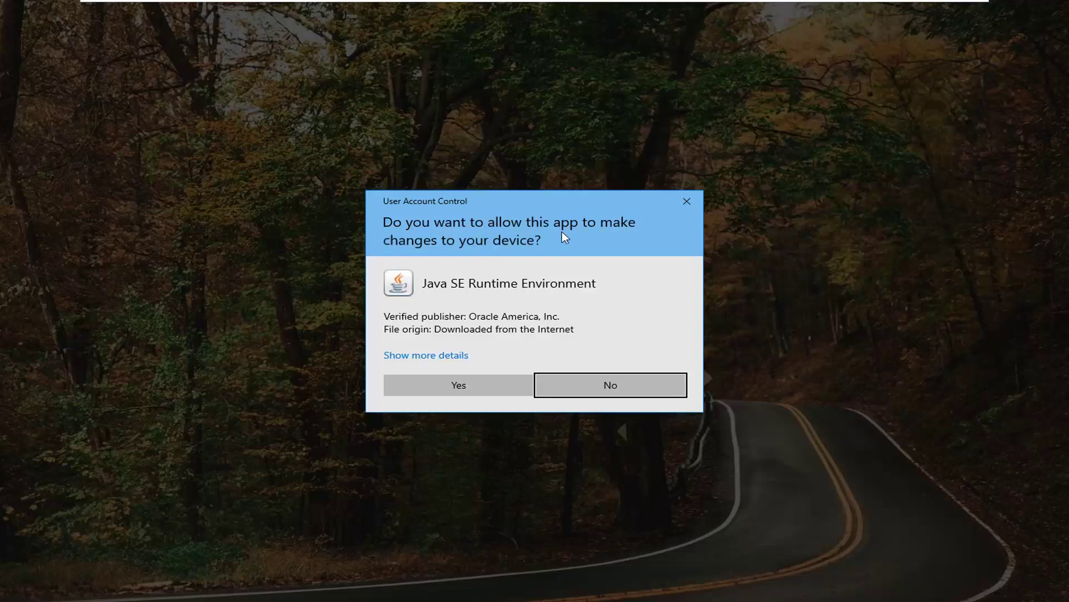
Step: Approve the Java installer's User Account Control prompt and minimize Chrome
click(446, 388)
click(987, 11)
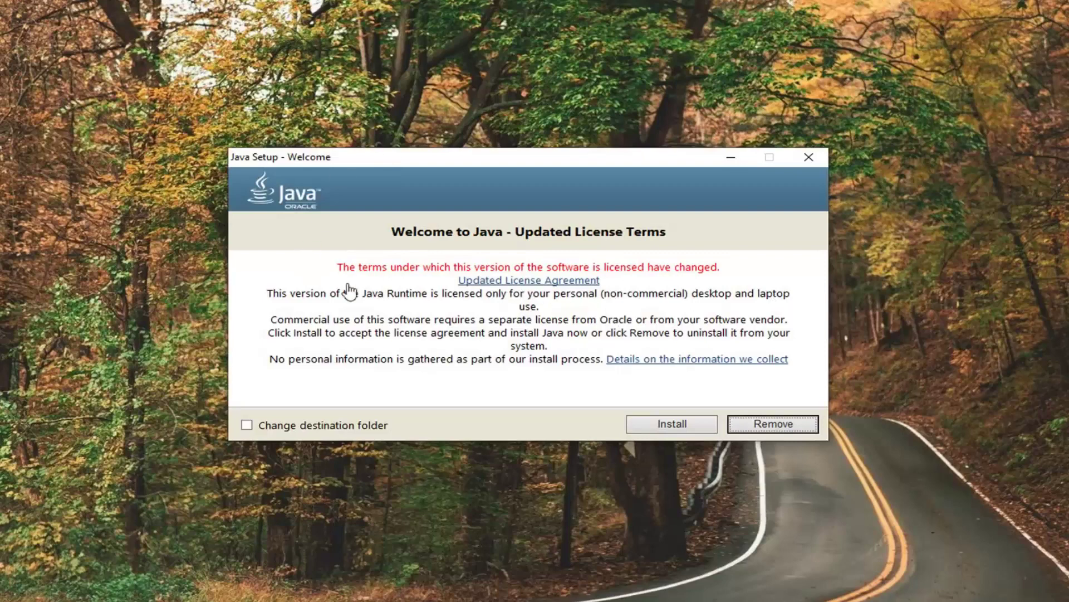
Step: Tick Change destination folder and accept the license to begin installing
click(245, 426)
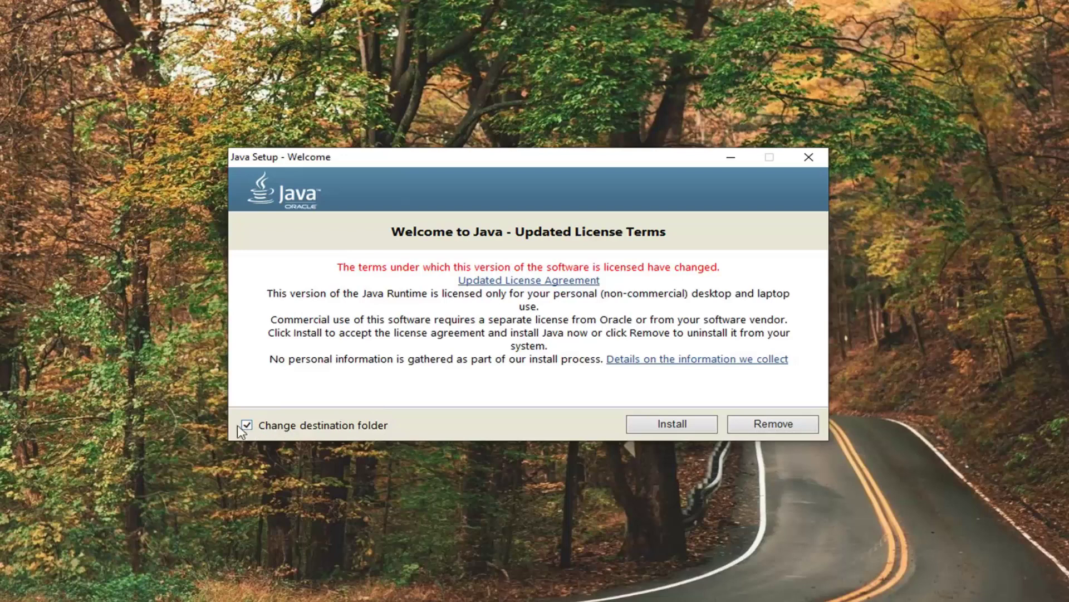
click(680, 424)
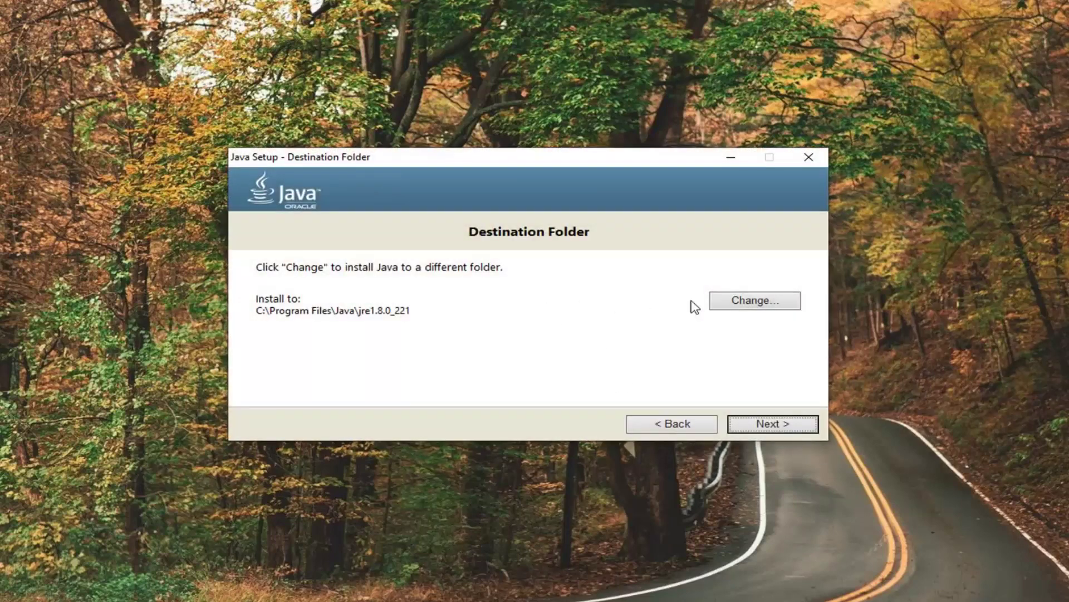
Step: In the Browse dialog, create a new folder on the Desktop for the Java install
click(741, 302)
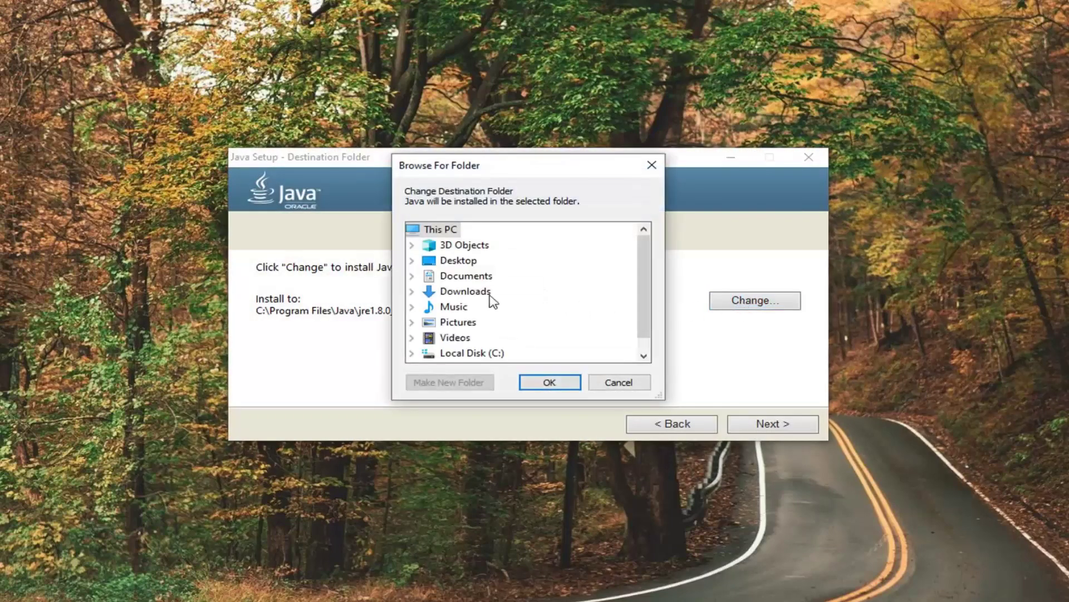
click(424, 262)
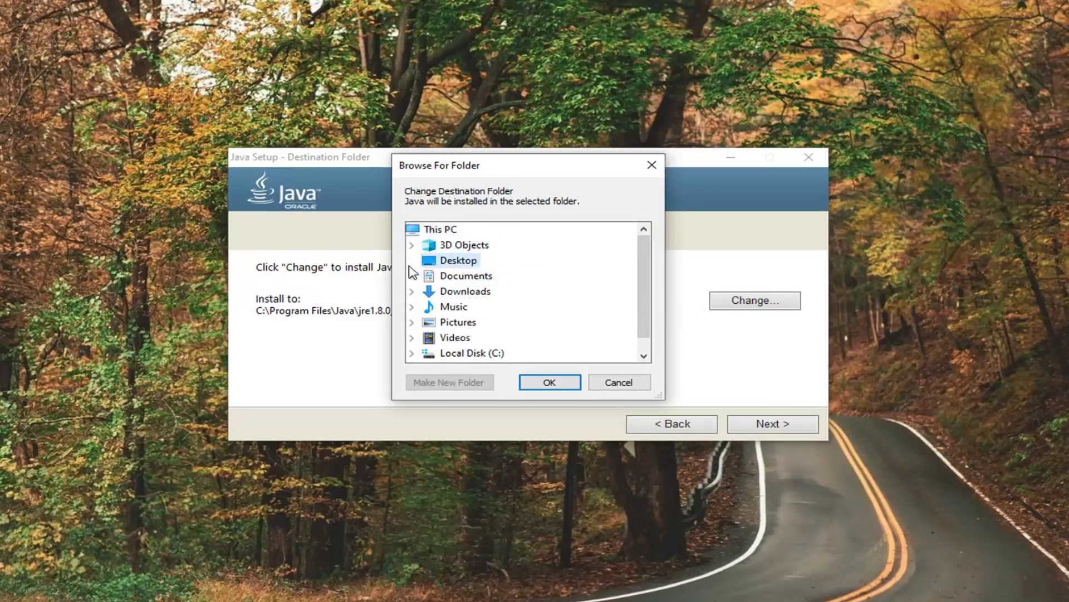
click(451, 260)
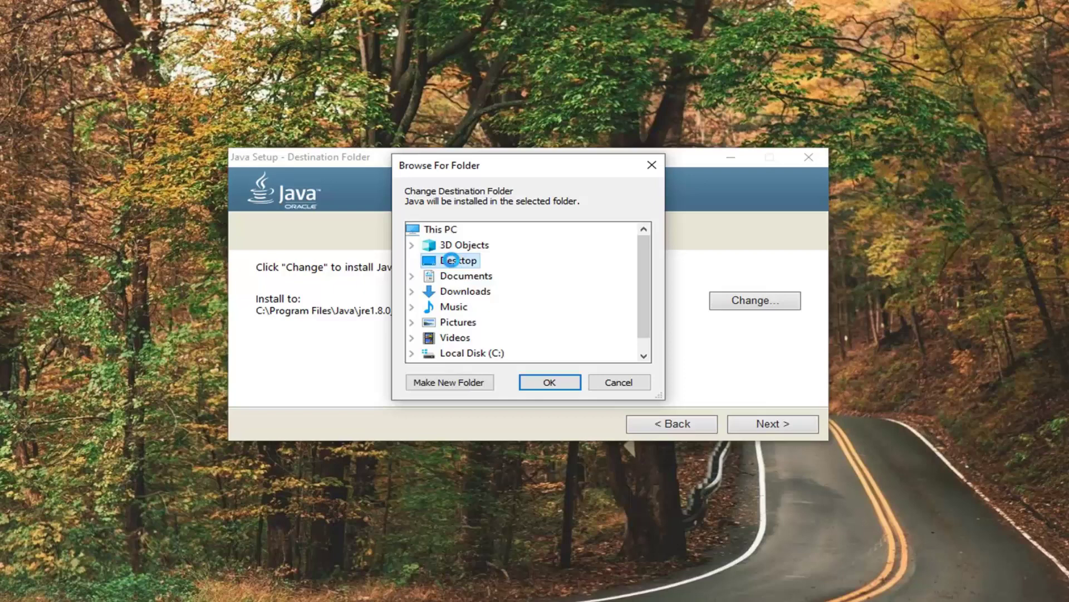
right_click(451, 260)
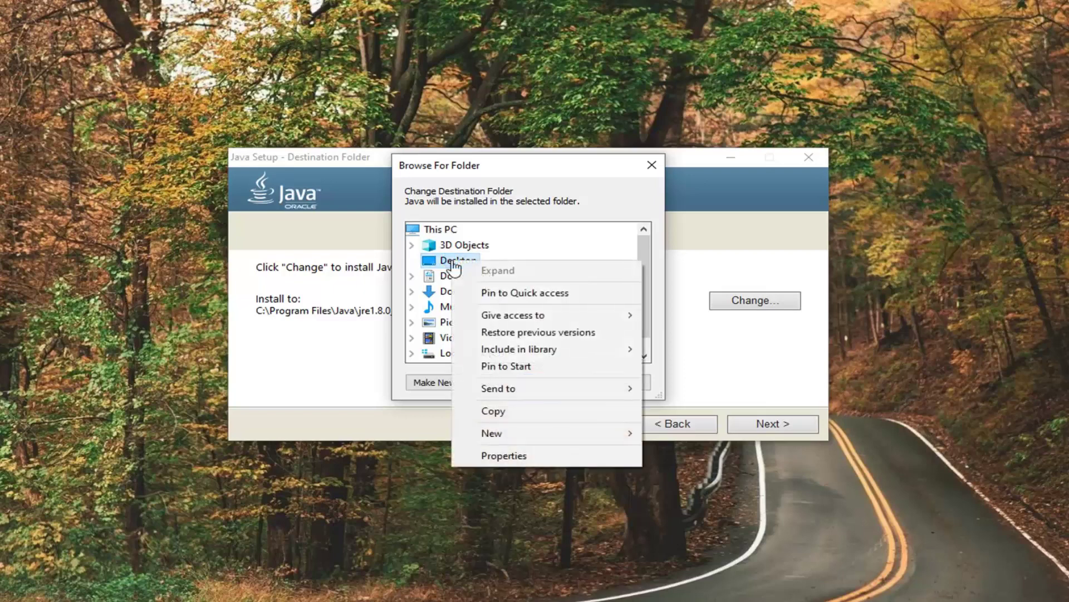
mouse_move(535, 442)
click(699, 439)
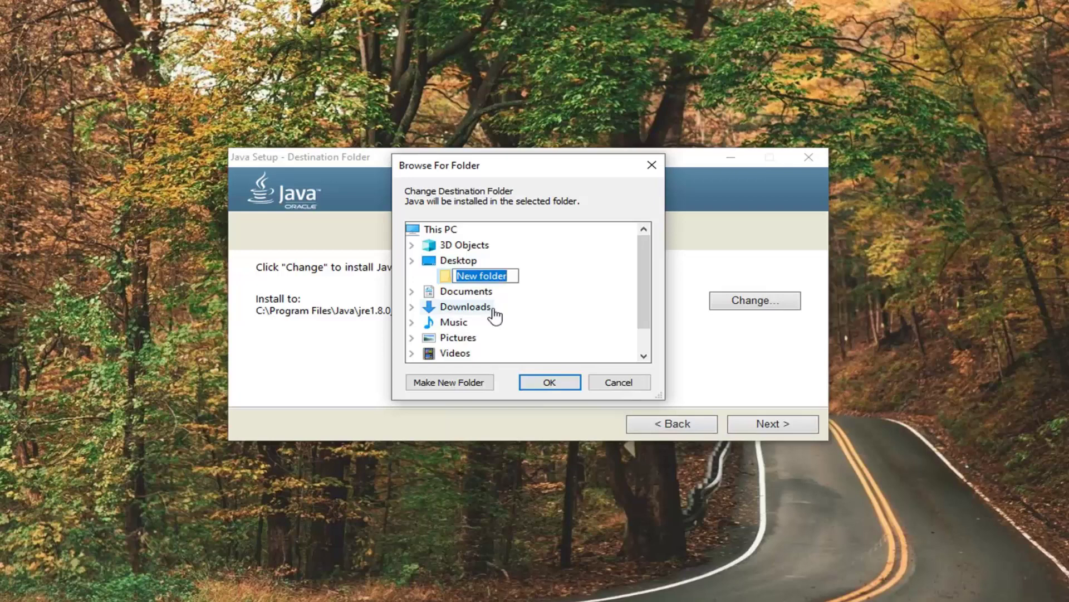
text(JHa)
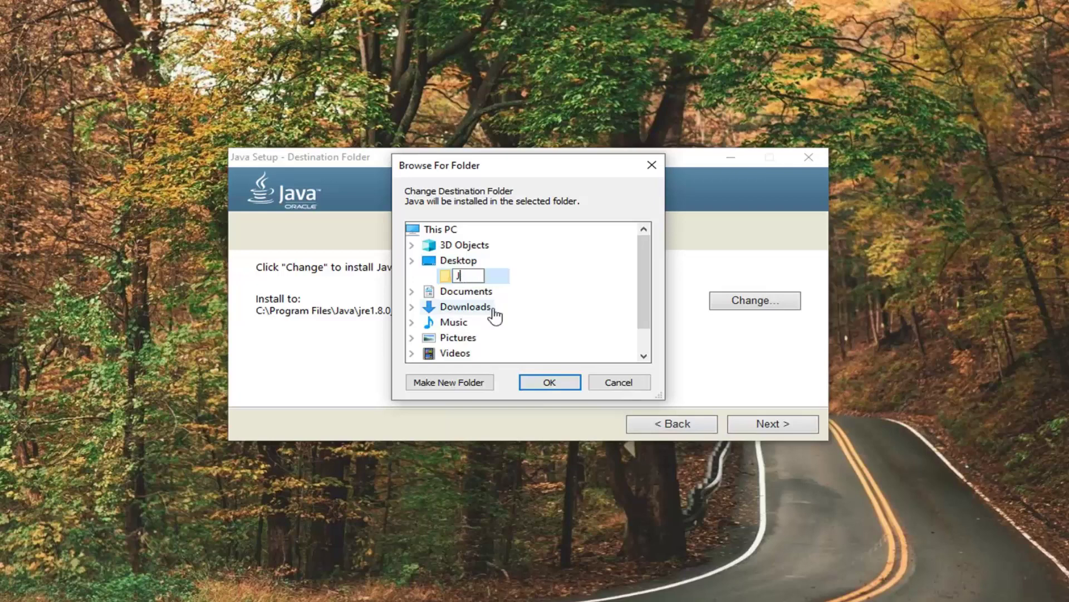
text(aa)
text(ava)
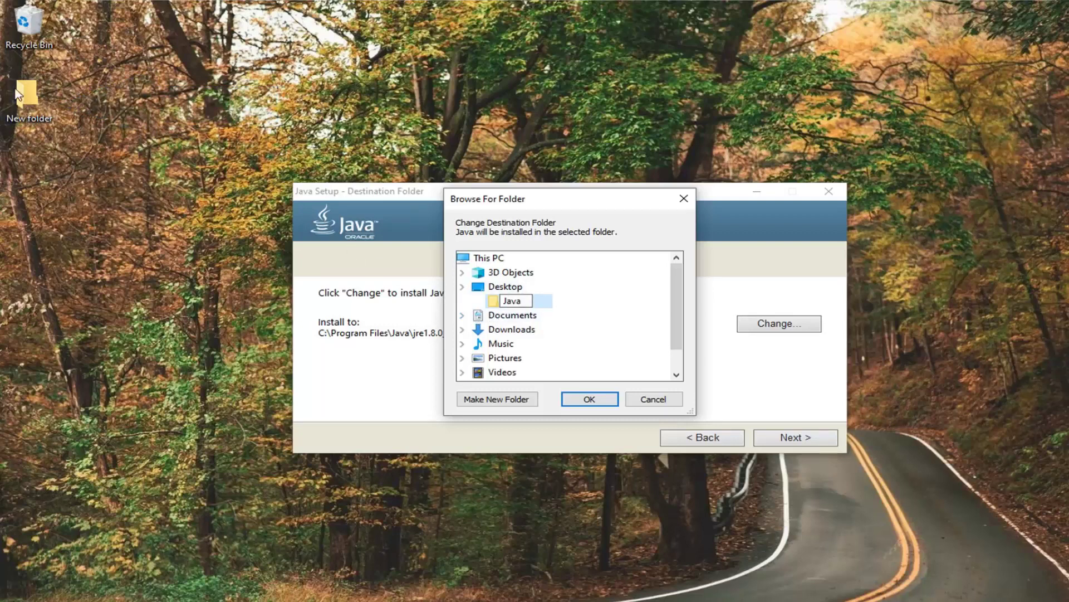
Step: Choose the Desktop Java folder as the destination, confirm it, and continue the installation
scroll(521, 312, down, 1)
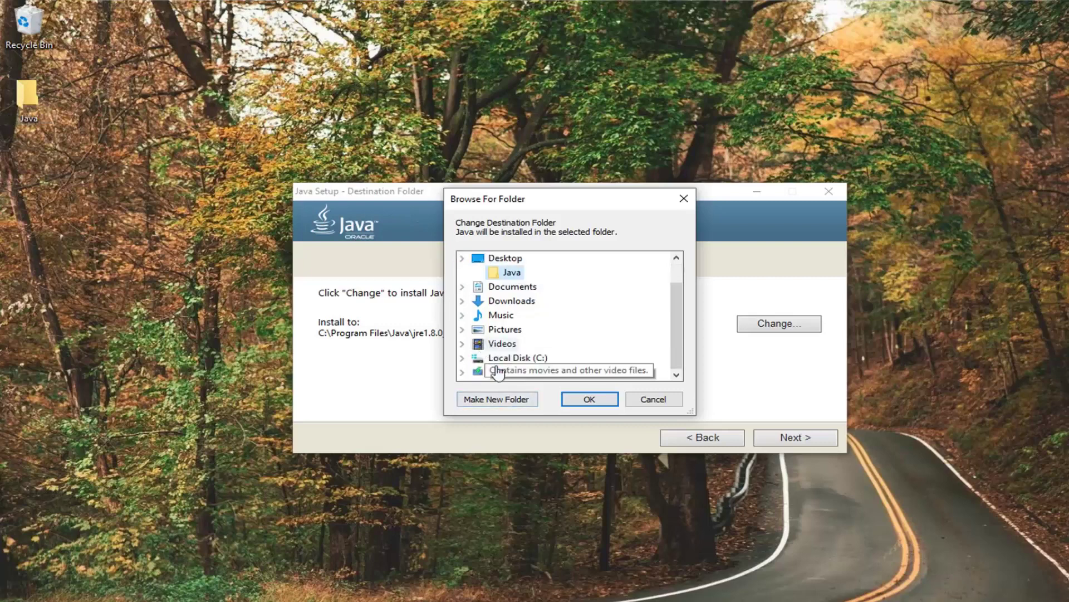
scroll(498, 359, up, 1)
scroll(507, 356, down, 1)
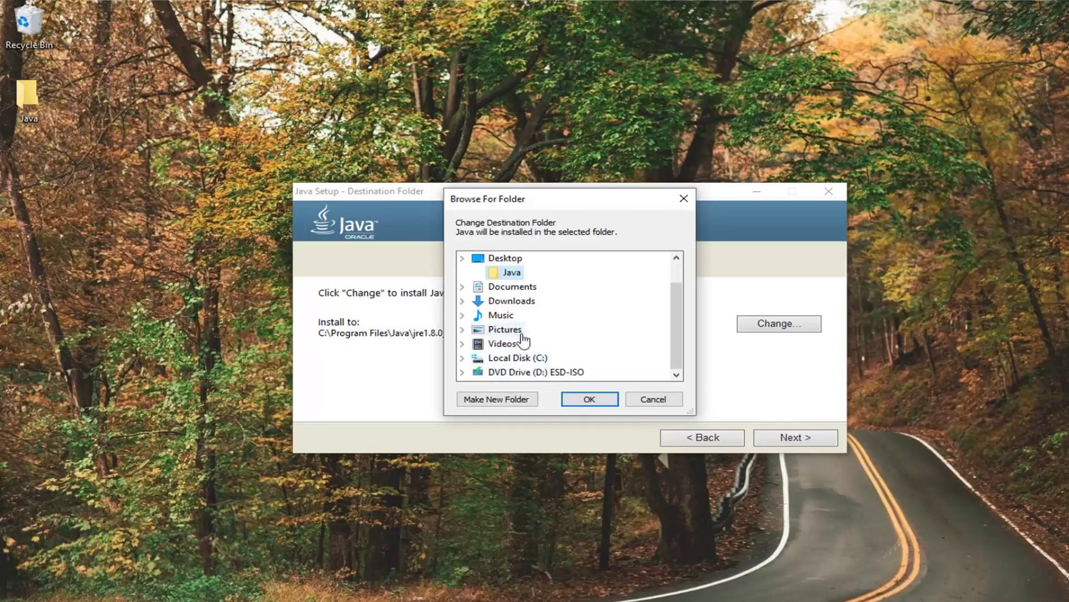
scroll(518, 342, up, 1)
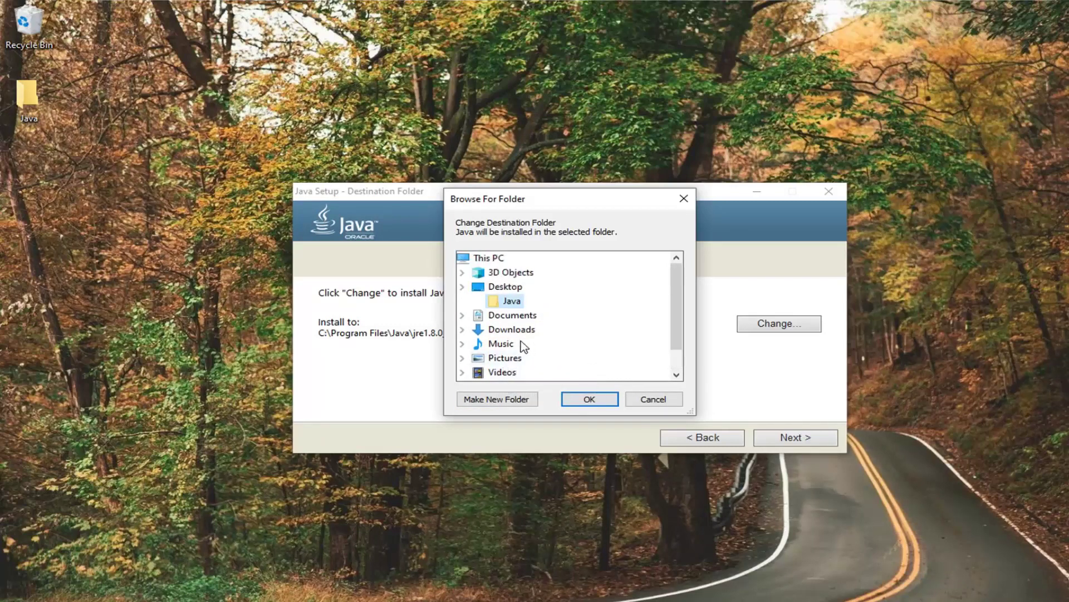
click(512, 302)
click(582, 399)
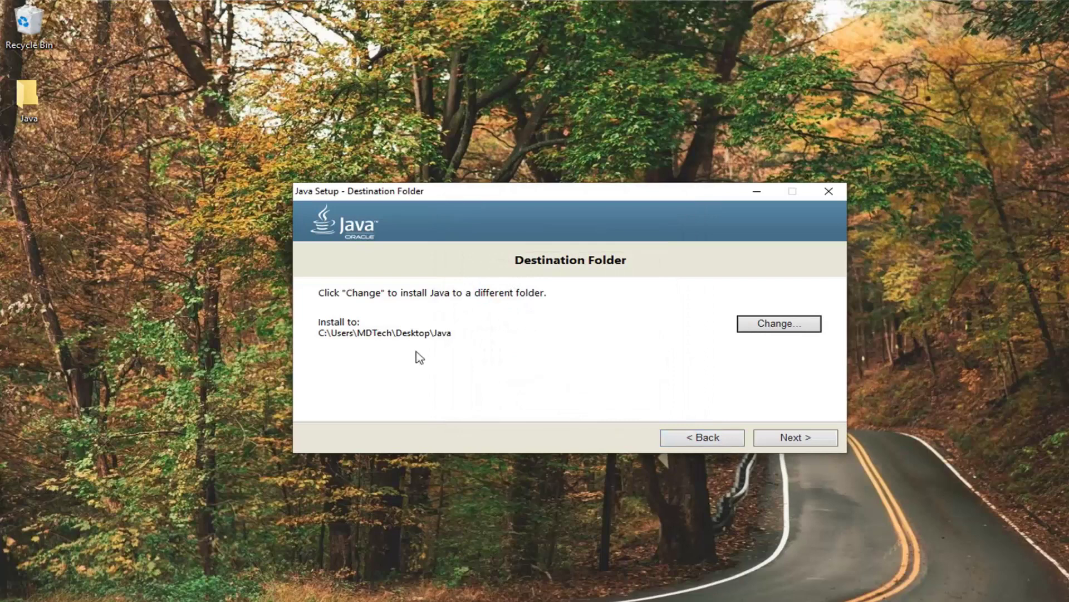
click(796, 441)
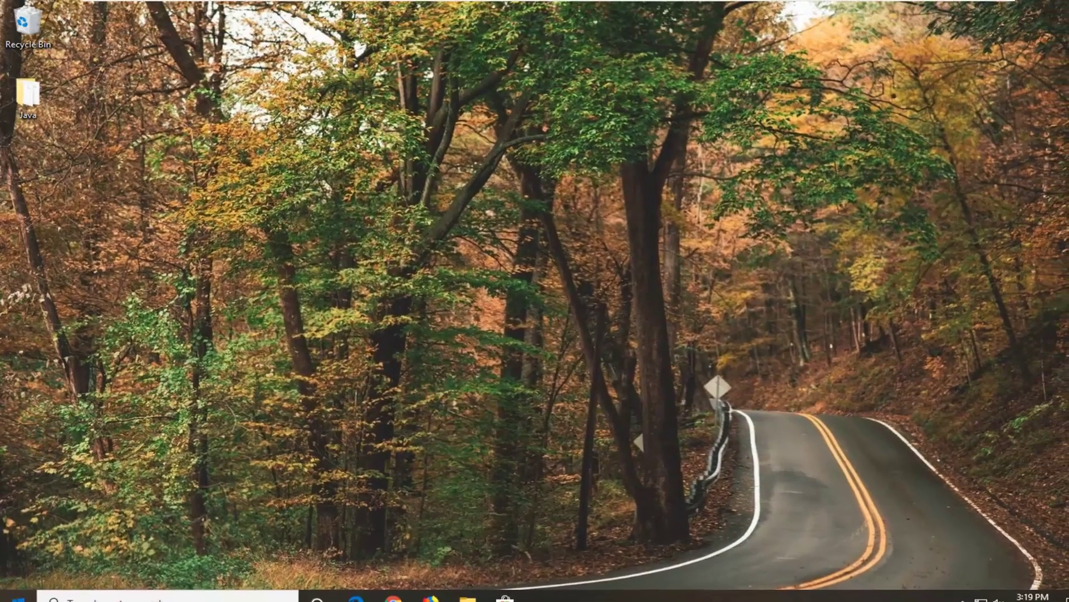
Step: Open Control Panel from the Start search and view all items as Large icons
key(super)
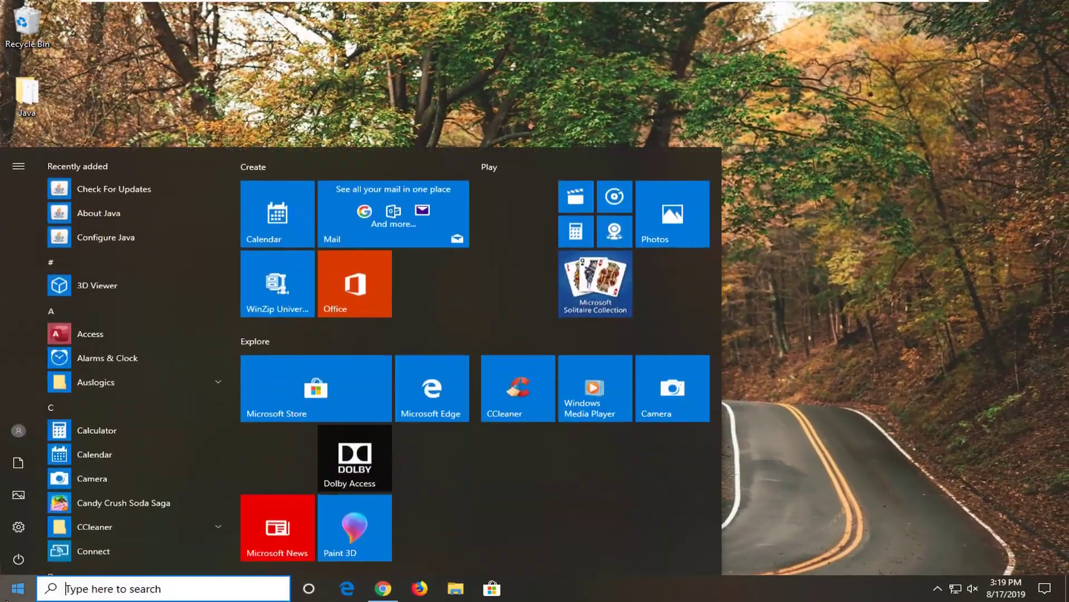
text(contr)
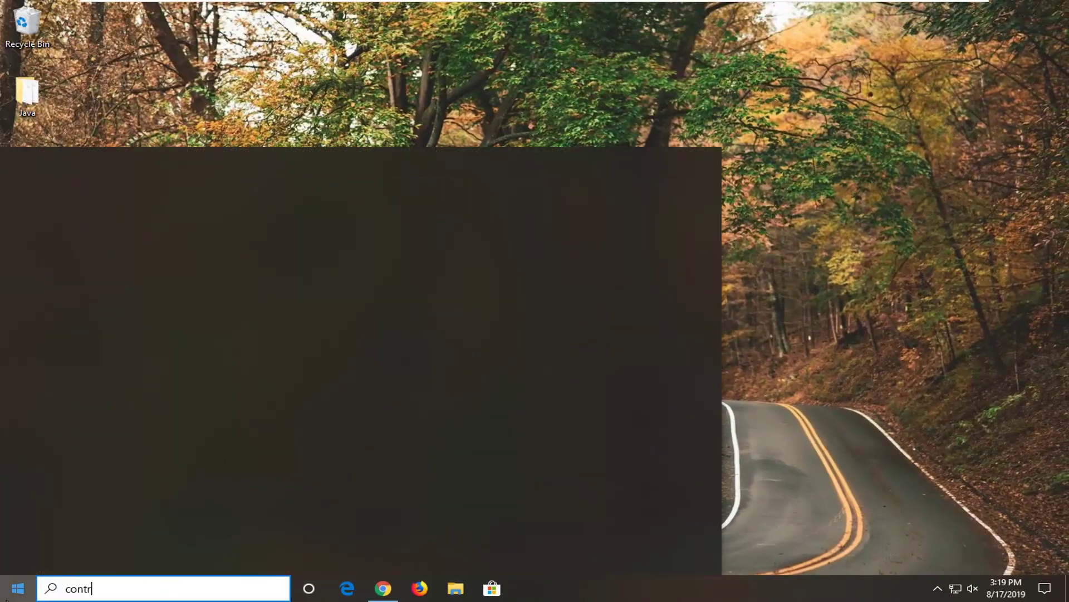
text(ol panel)
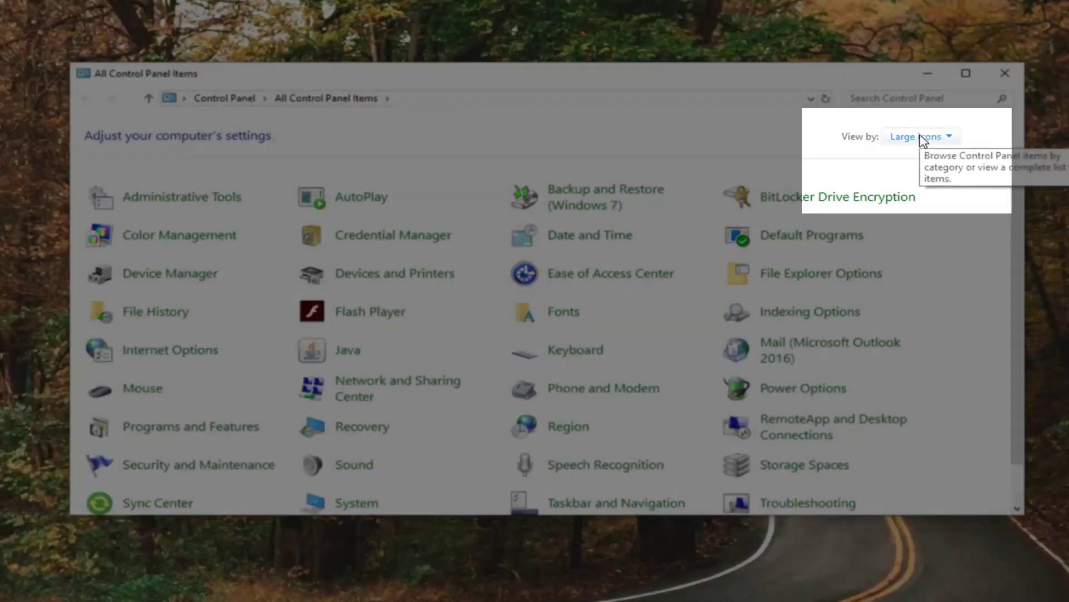
click(922, 137)
click(780, 136)
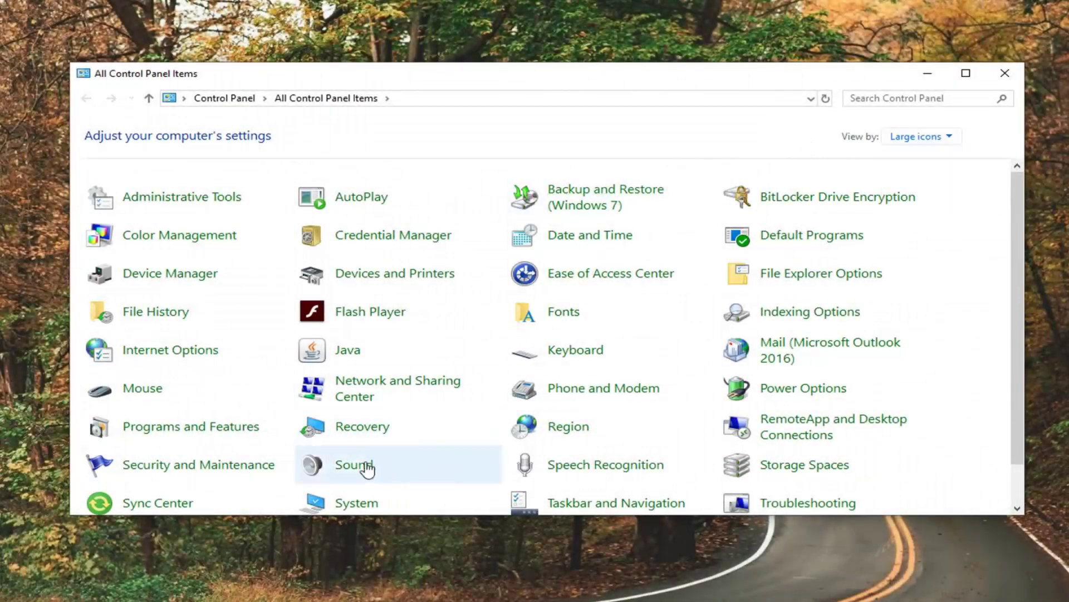
Step: Open System and bring up the Environment Variables window from System Properties
click(342, 507)
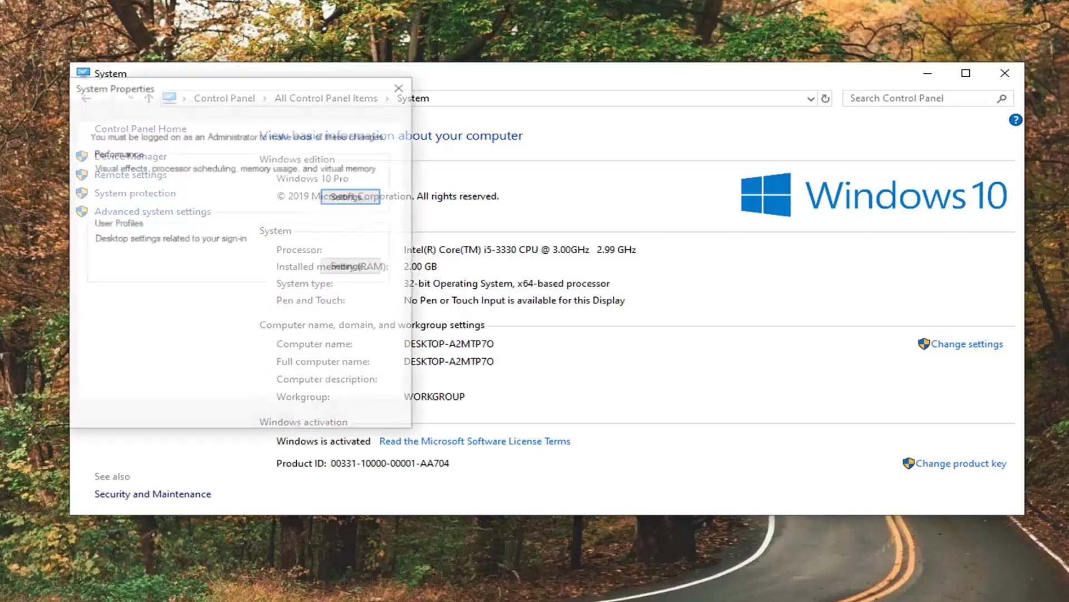
drag(218, 93, 532, 100)
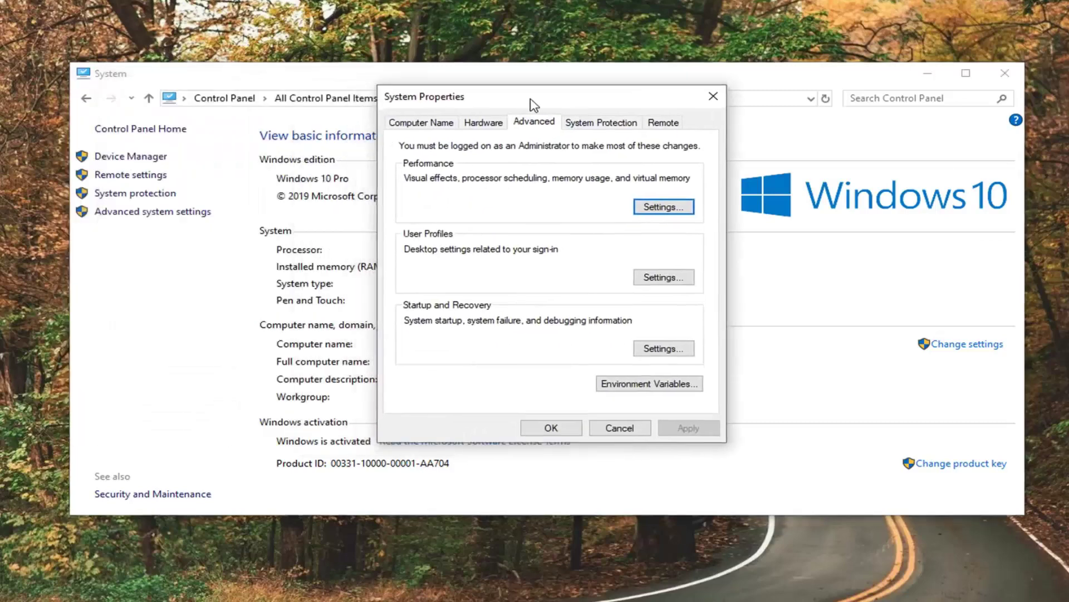
click(647, 384)
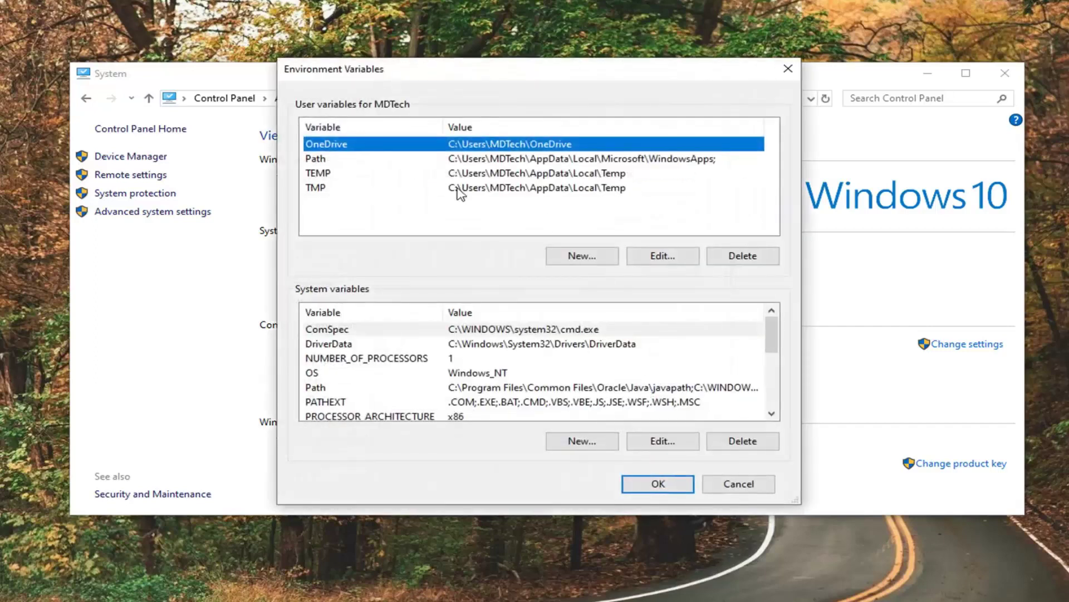
Step: Start a new user variable named Java and browse for its value file
click(581, 263)
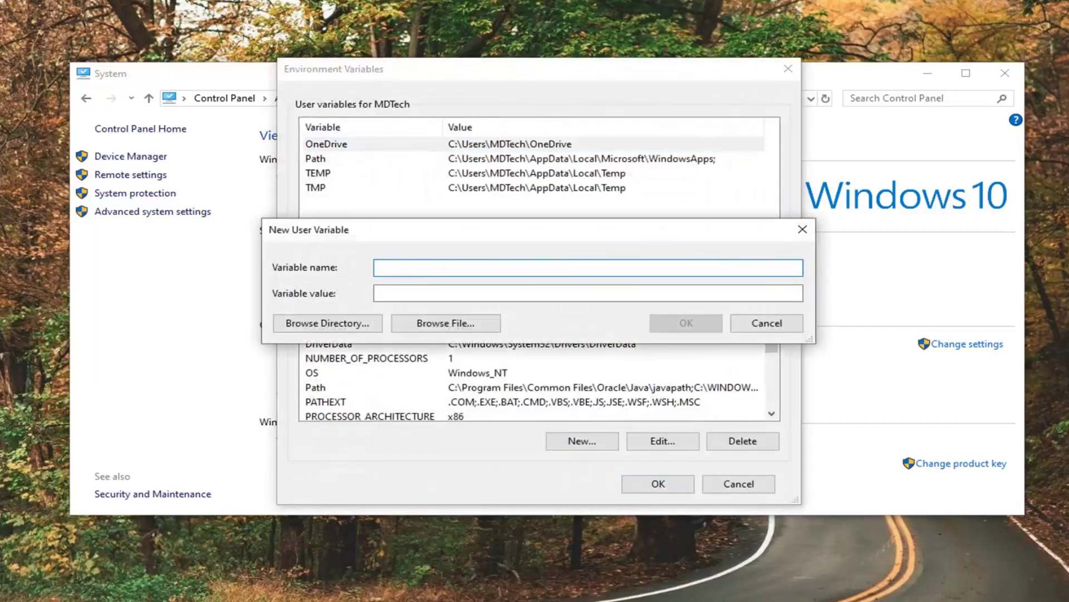
text(Java)
click(382, 293)
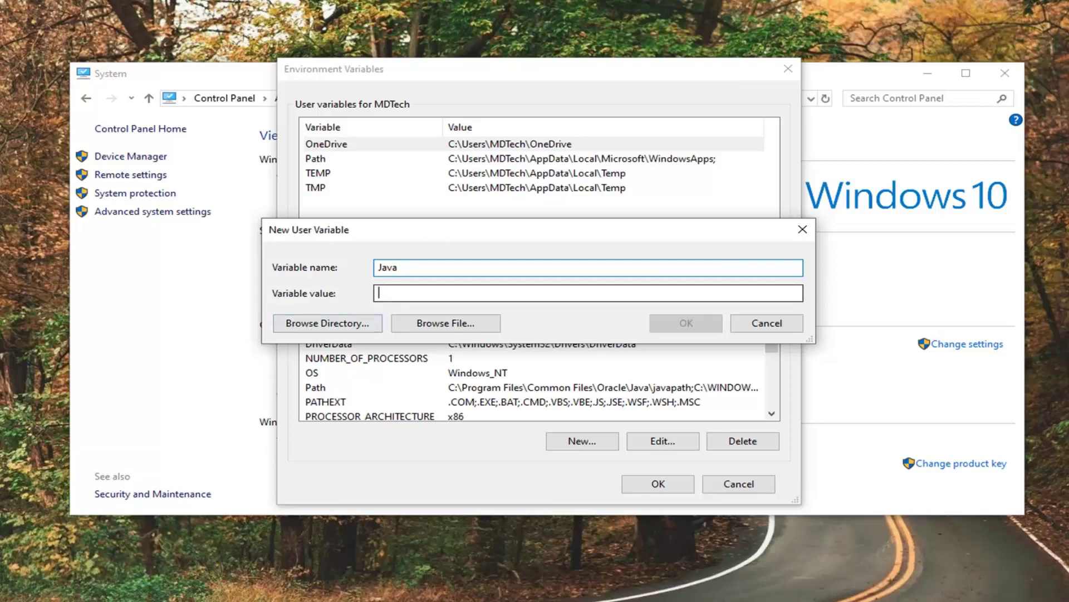
click(431, 323)
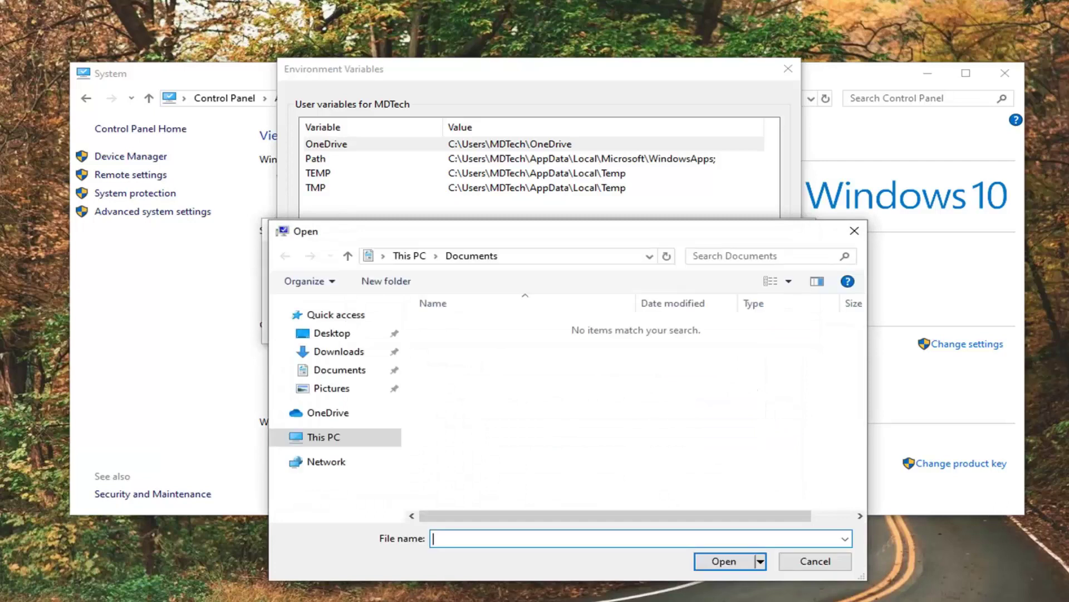
Step: Navigate the Open dialog to the Desktop > Java > bin folder
click(329, 336)
double_click(461, 326)
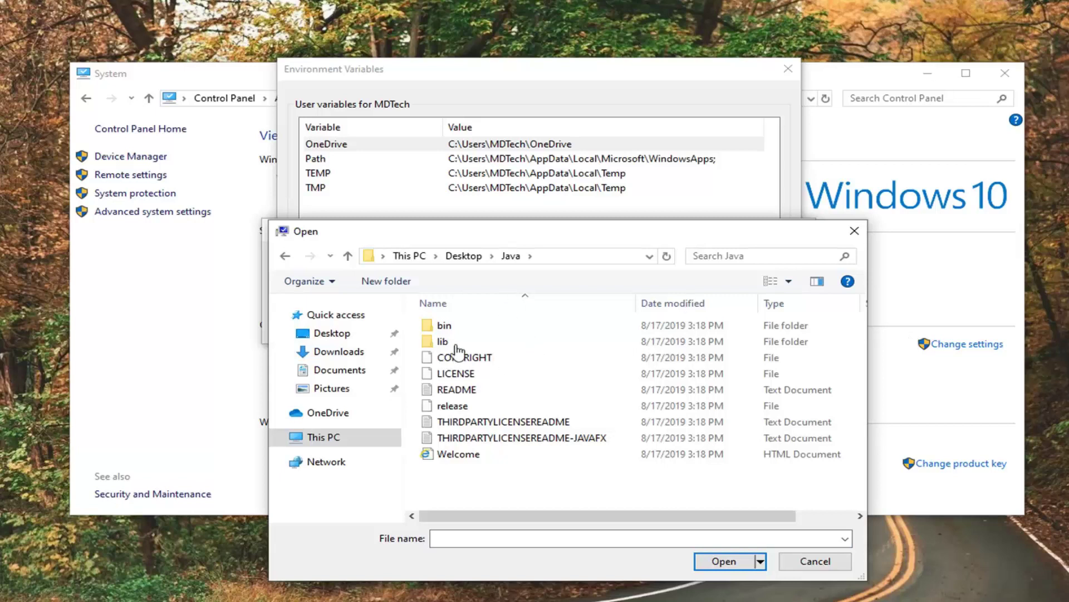
click(471, 329)
double_click(474, 329)
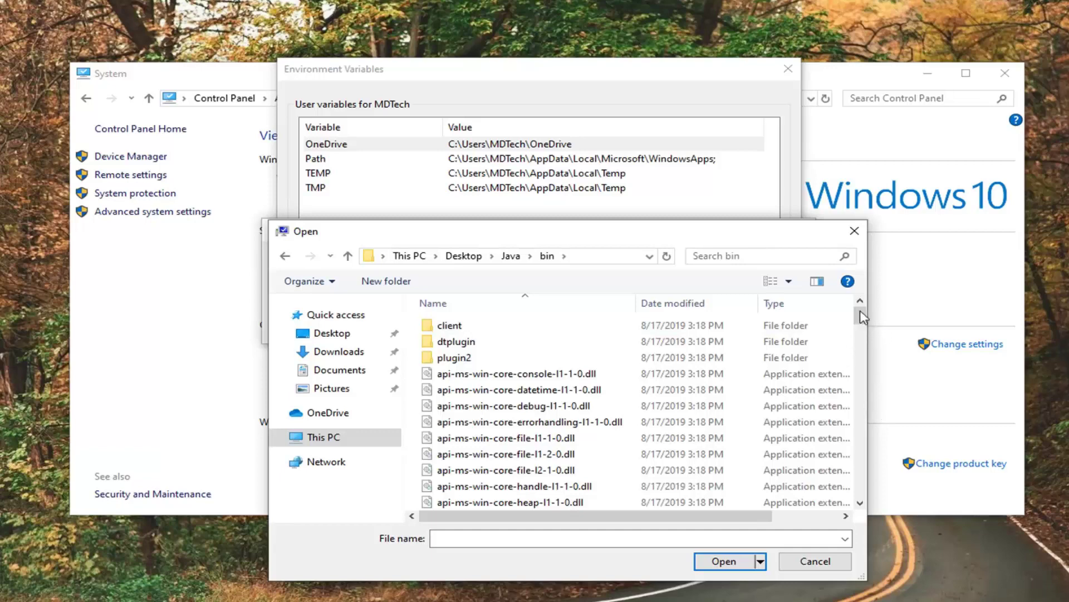
Step: Select the java application in the bin folder as the variable's file
drag(861, 317, 862, 410)
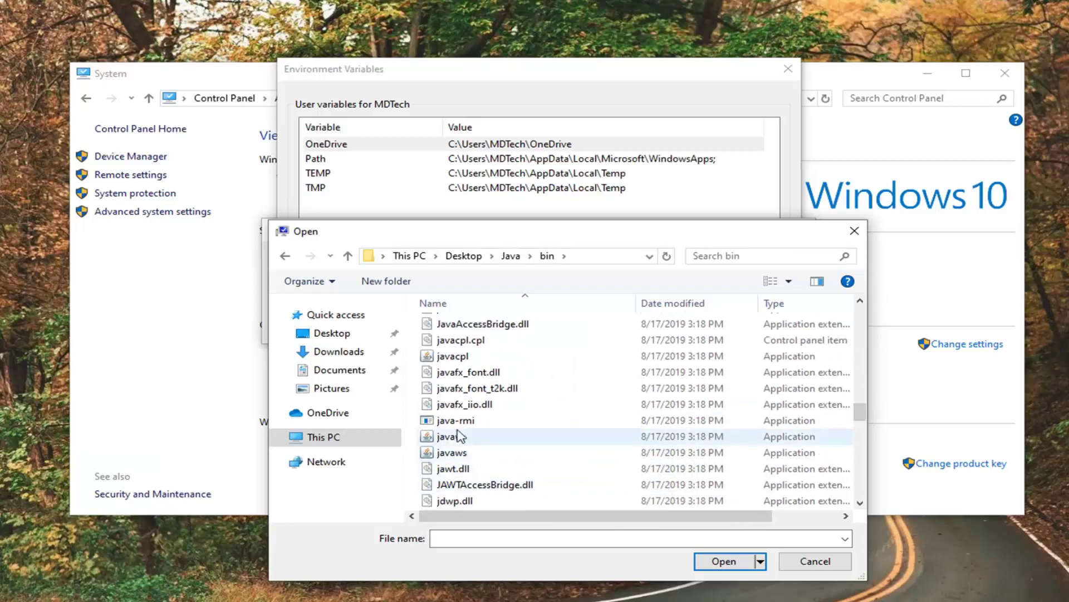
scroll(477, 407, down, 1)
scroll(475, 407, down, 1)
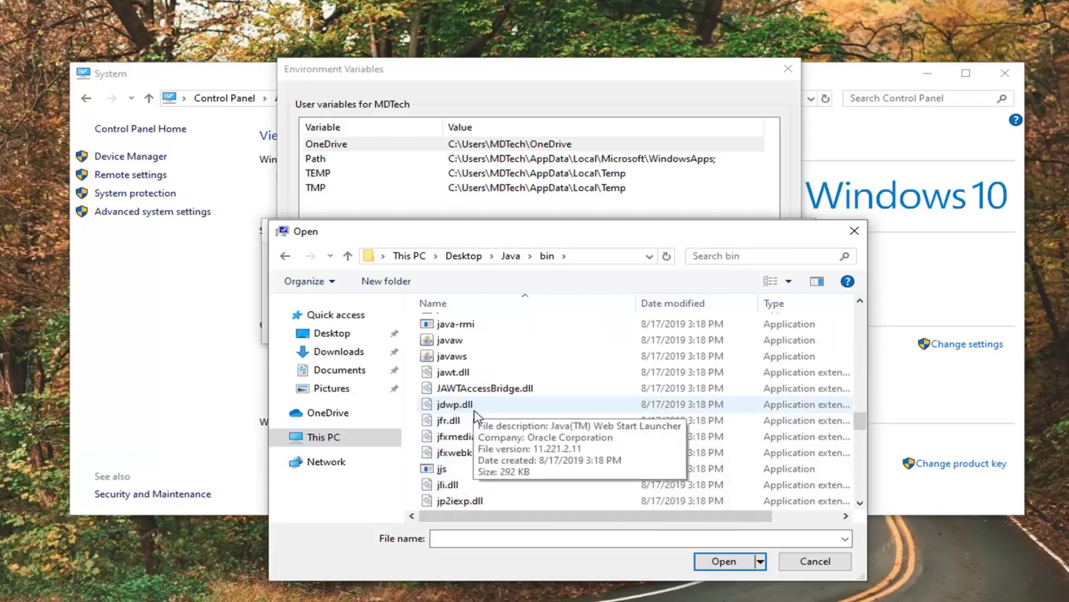
scroll(476, 417, up, 3)
click(446, 338)
scroll(447, 345, up, 1)
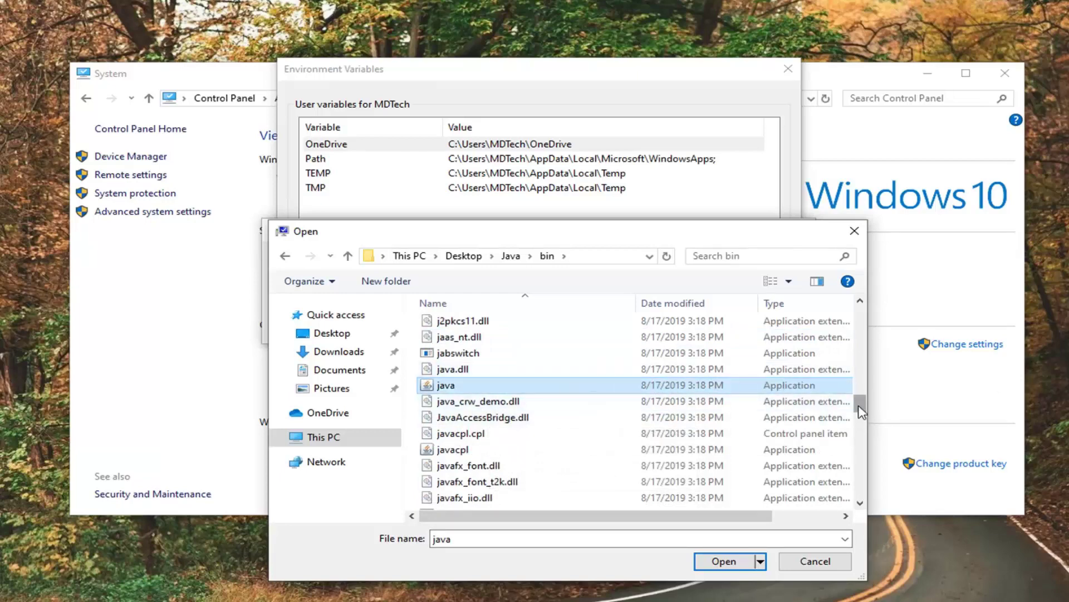
mouse_move(862, 411)
mouse_down()
mouse_move(857, 308)
mouse_move(859, 504)
mouse_move(857, 411)
mouse_up()
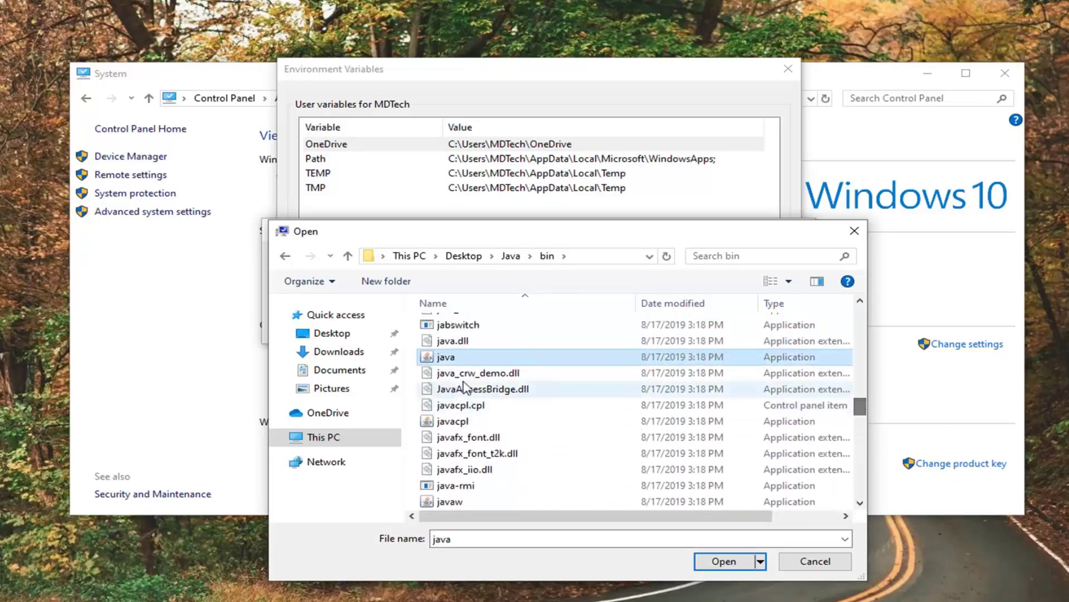
click(445, 357)
click(721, 564)
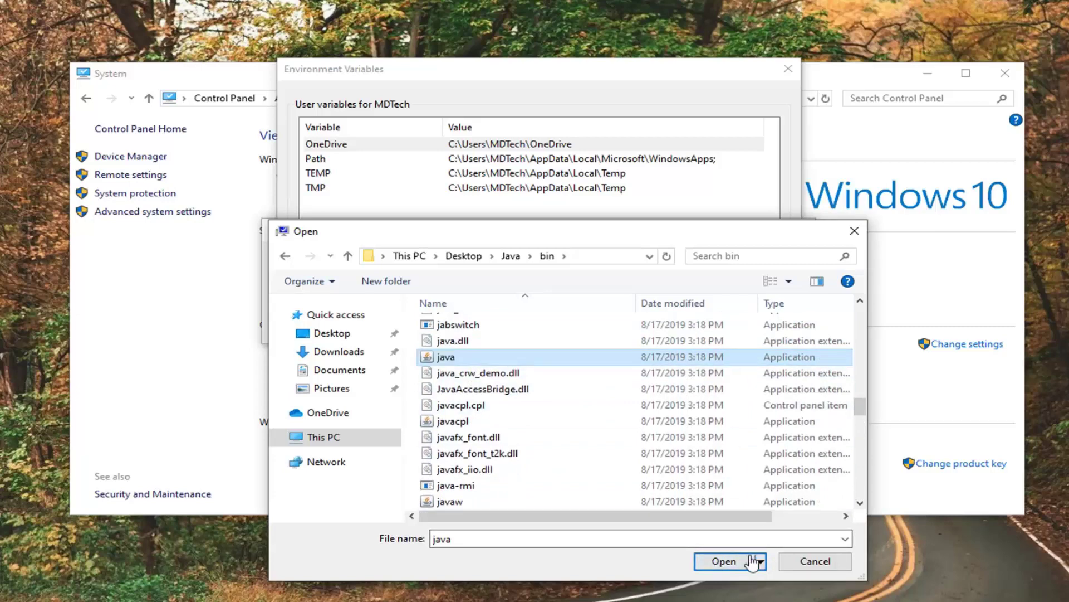
Step: Save the Java user variable pointing to java.exe, OK each dialog, and close the System window
click(724, 563)
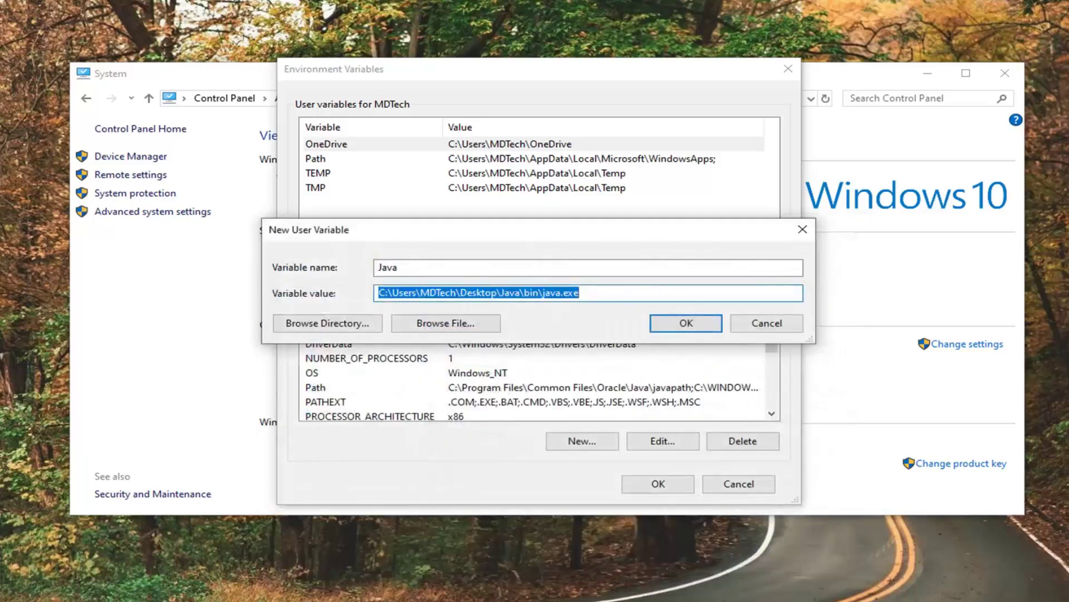
click(686, 324)
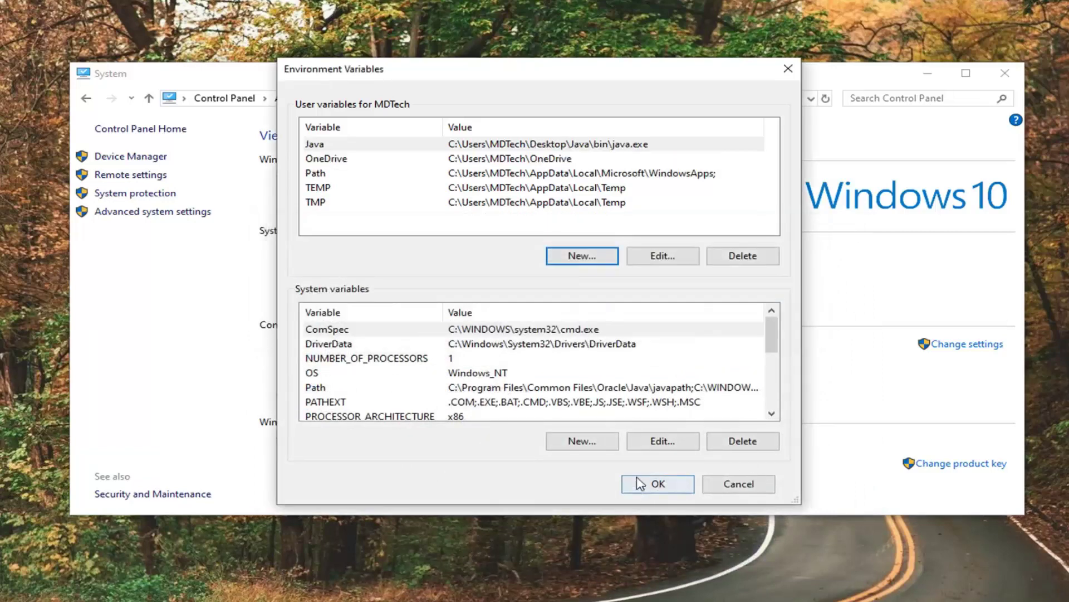
click(651, 485)
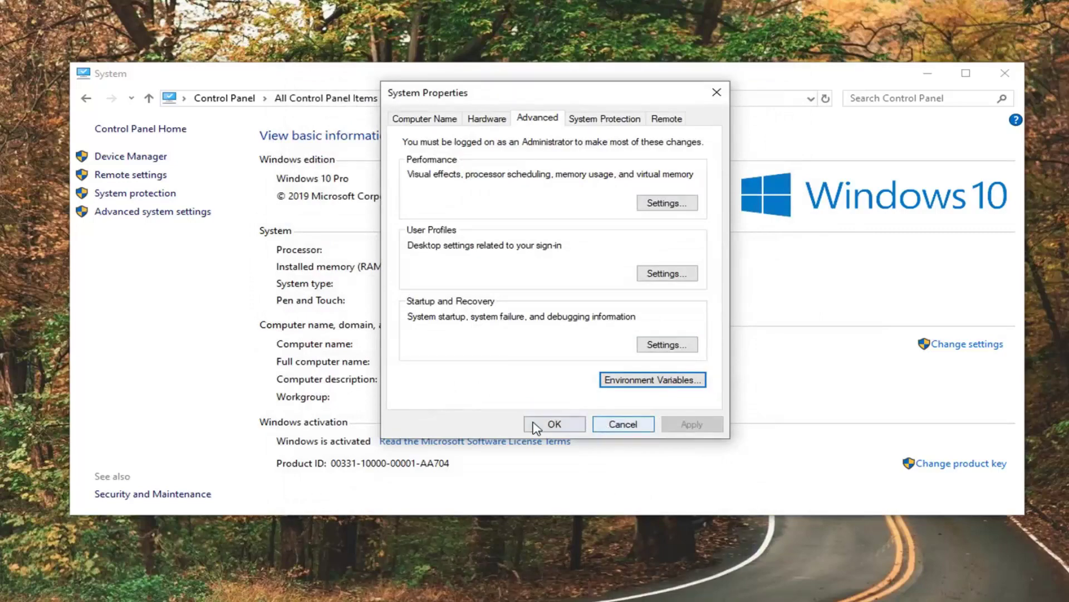
click(550, 423)
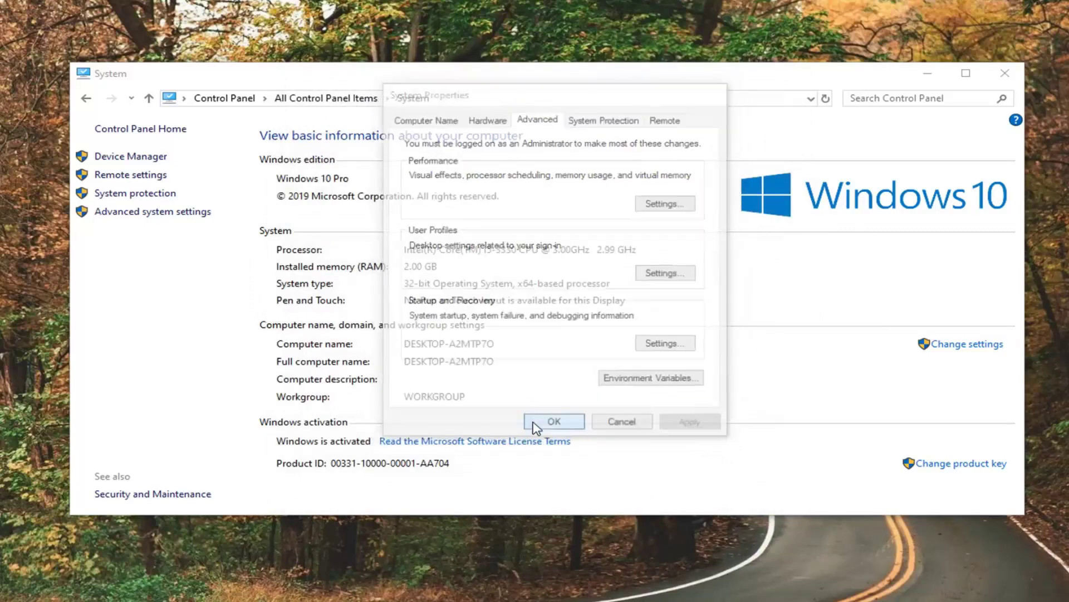
click(1005, 73)
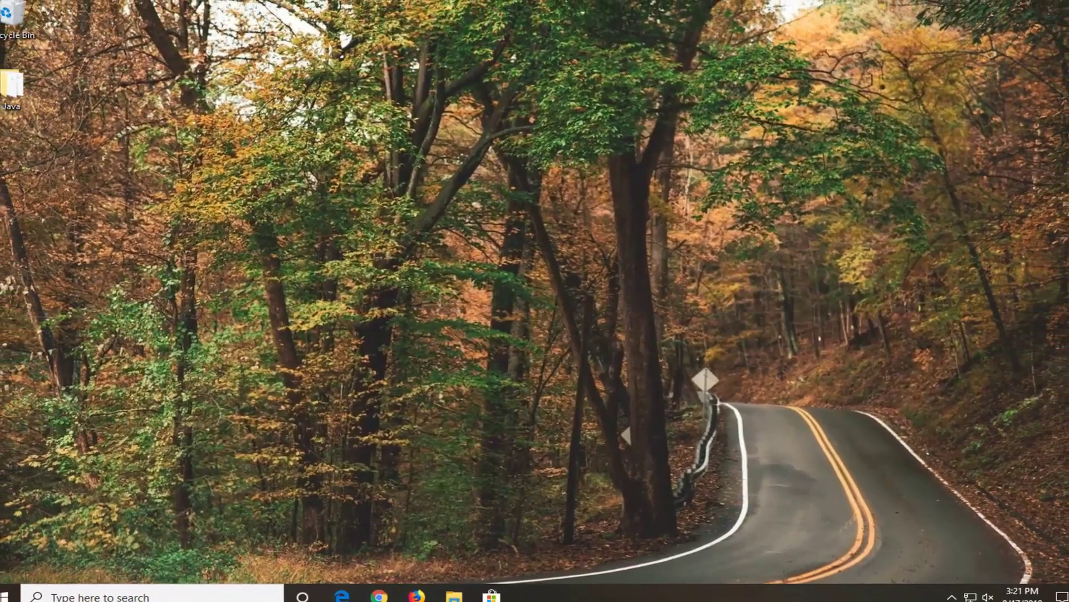